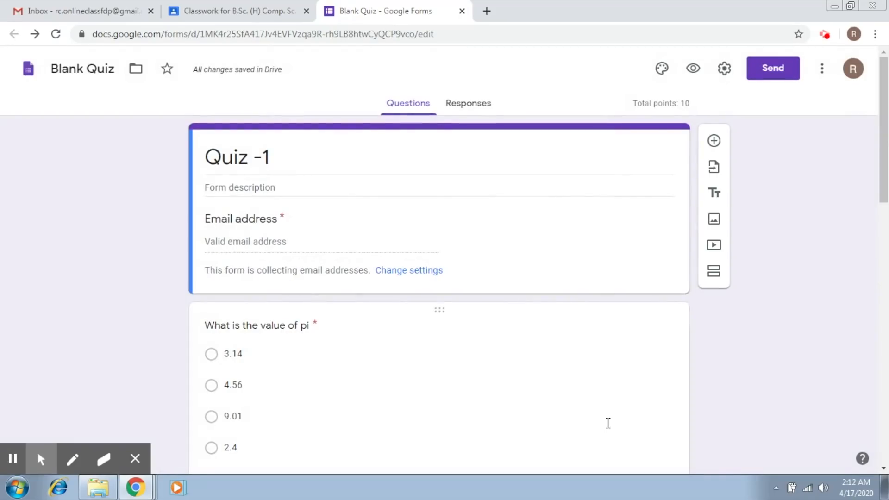
Add a required short-answer question titled "Name" directly after the form's email address section
drag(207, 218, 302, 233)
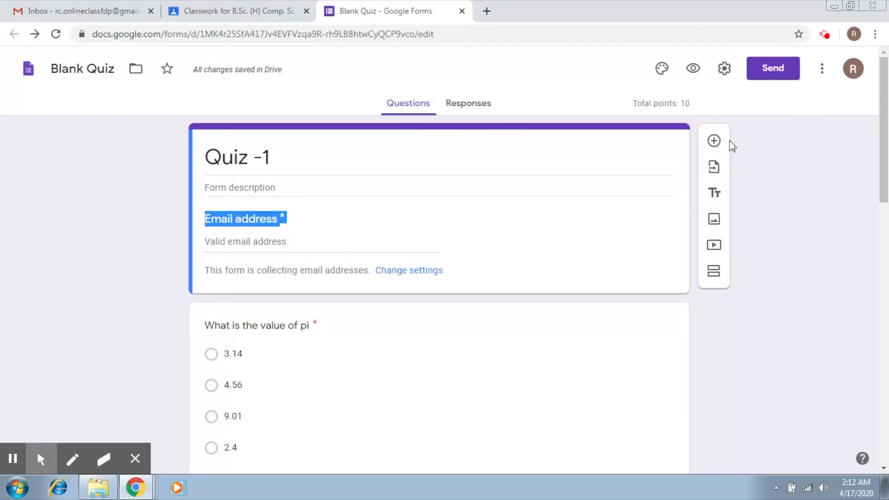
click(714, 141)
text(Name)
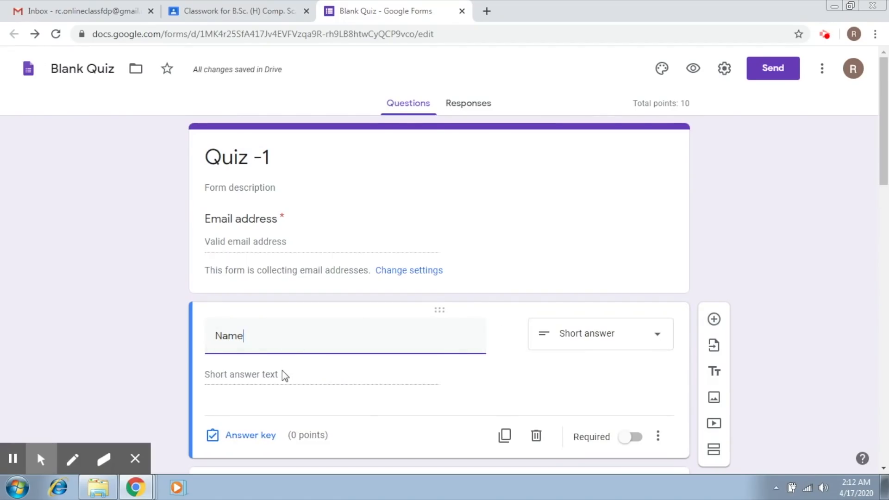
click(637, 438)
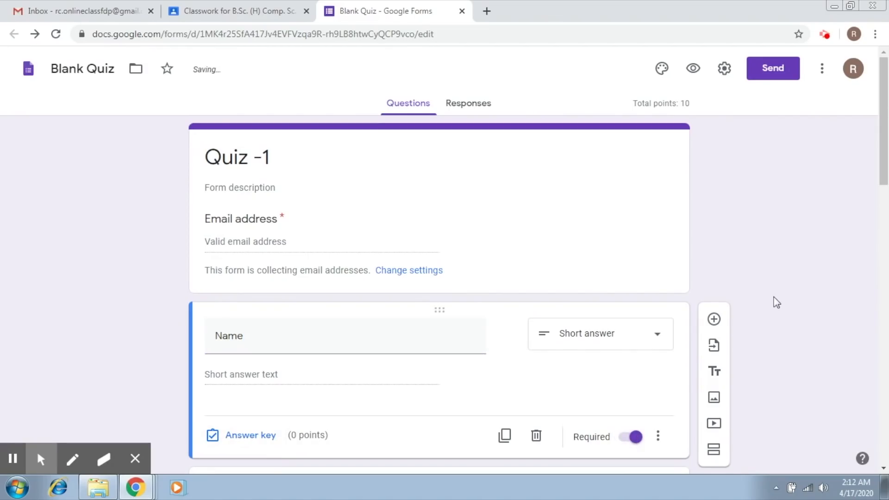
Preview the quiz as respondents see it, review all its questions, and close the preview
drag(886, 175, 887, 217)
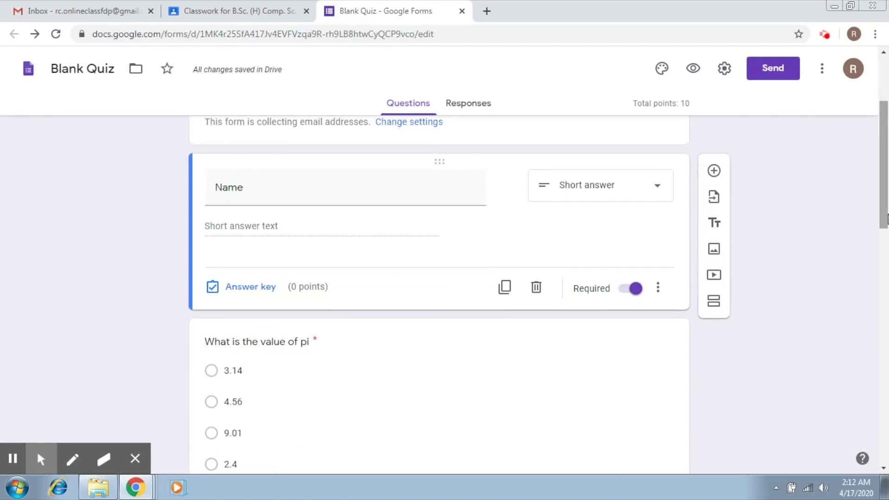
scroll(886, 218, up, 3)
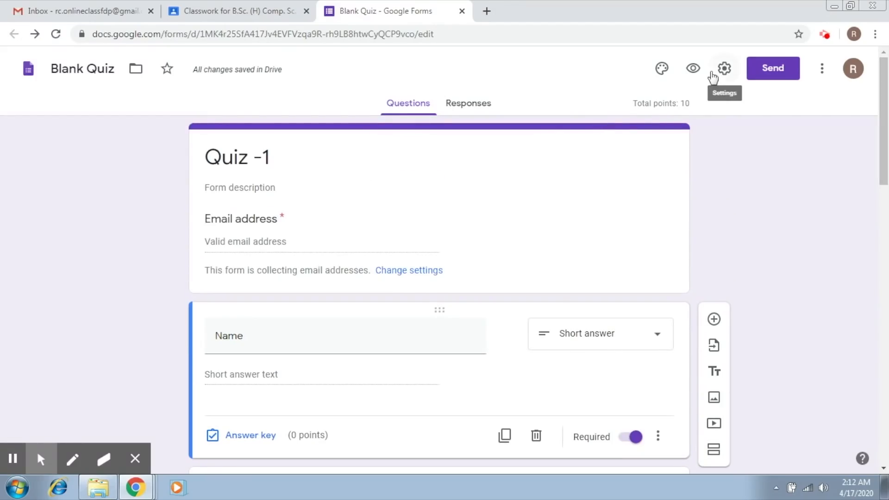
click(690, 73)
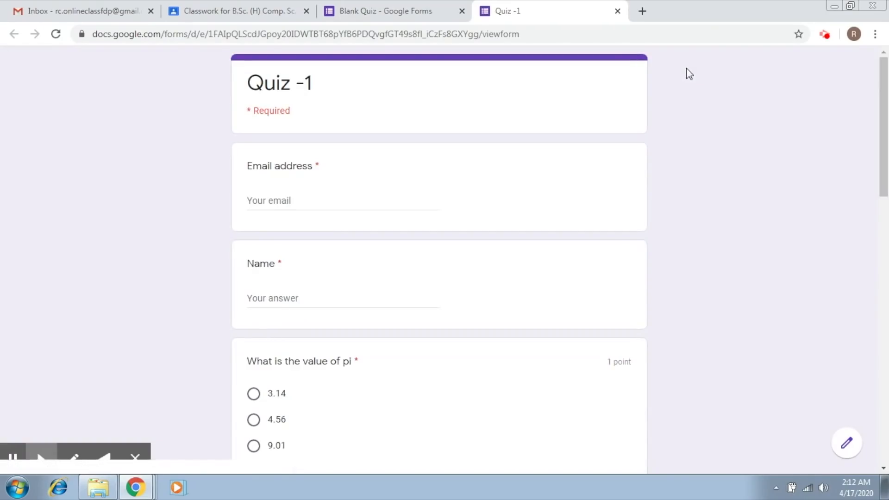
scroll(687, 69, down, 15)
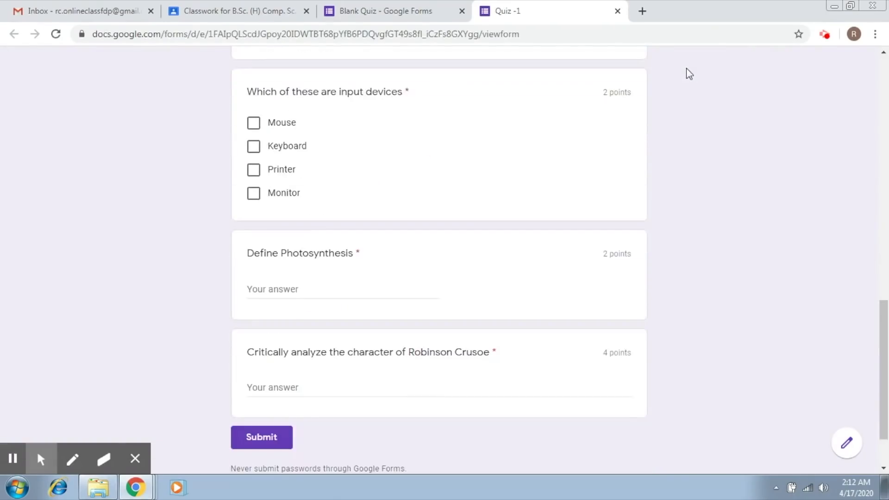
scroll(687, 70, up, 8)
scroll(686, 68, up, 8)
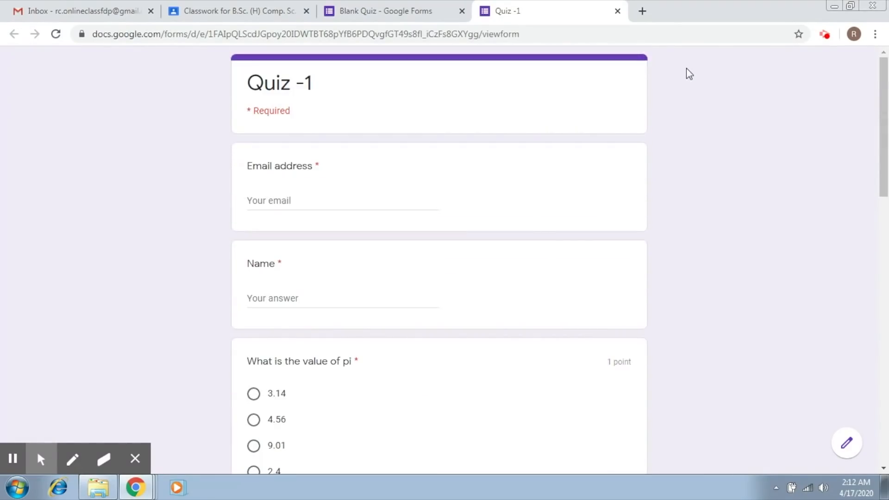
click(618, 11)
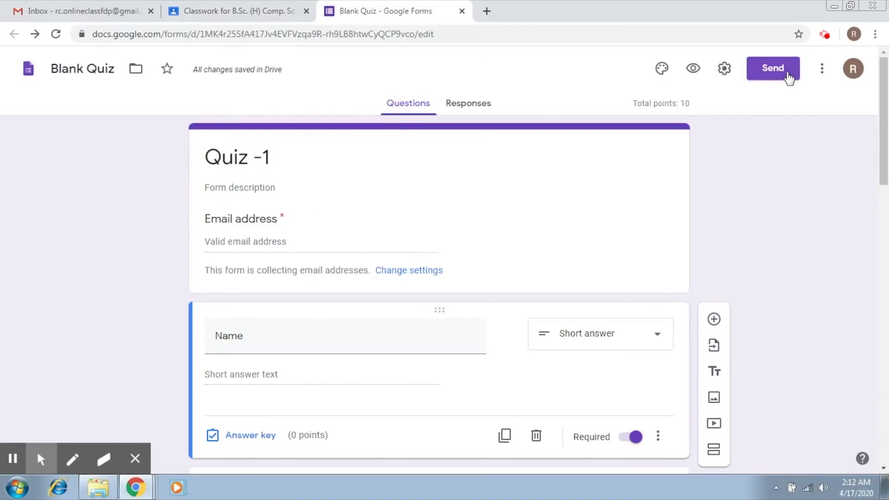
Switch to the Quiz - 1 assignment in Google Classroom and set its due date to Apr 17, 2020 at 2:25 AM
click(293, 5)
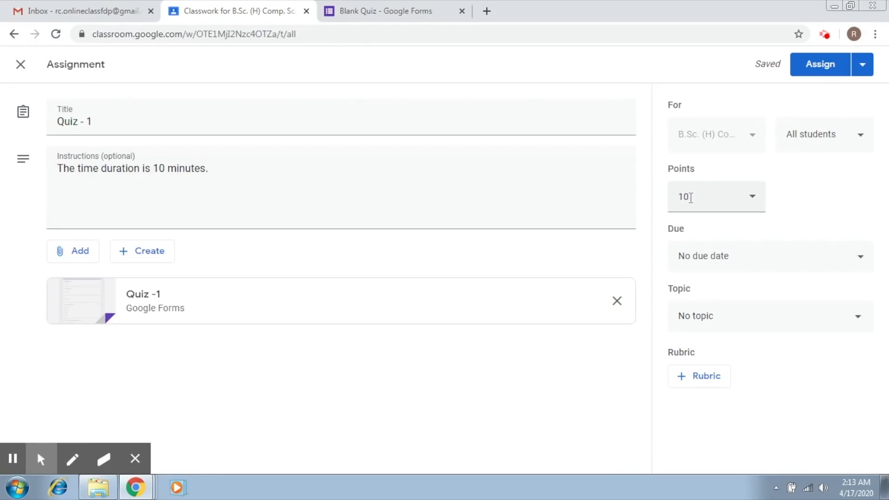
drag(691, 198, 675, 195)
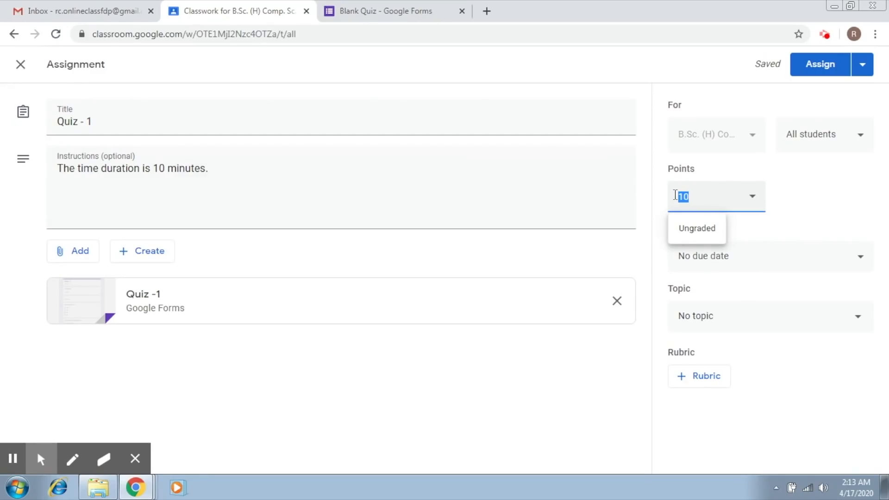
click(872, 183)
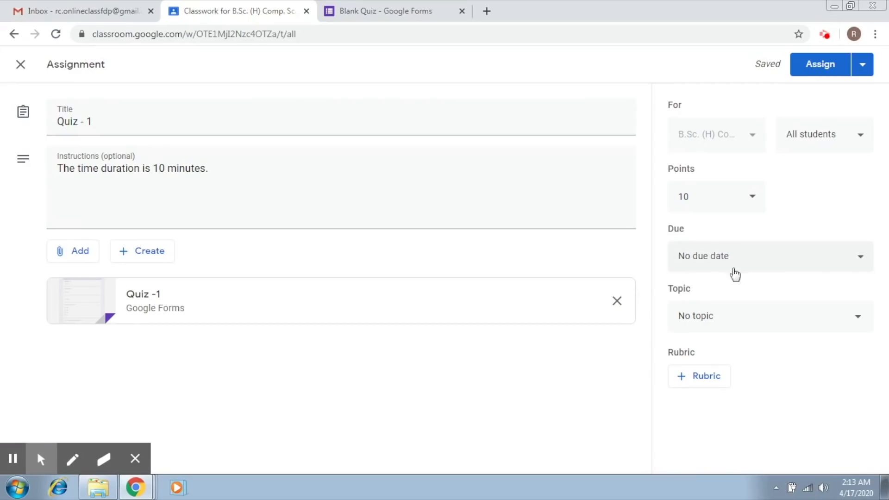
click(859, 257)
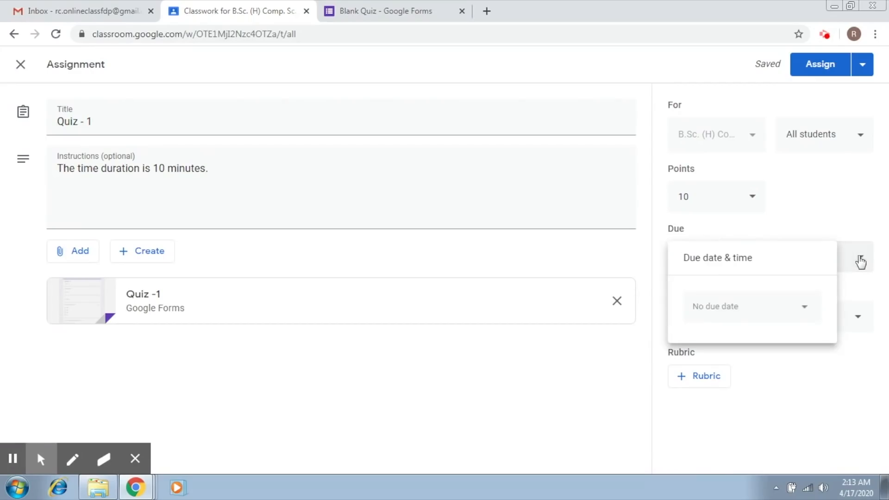
click(806, 311)
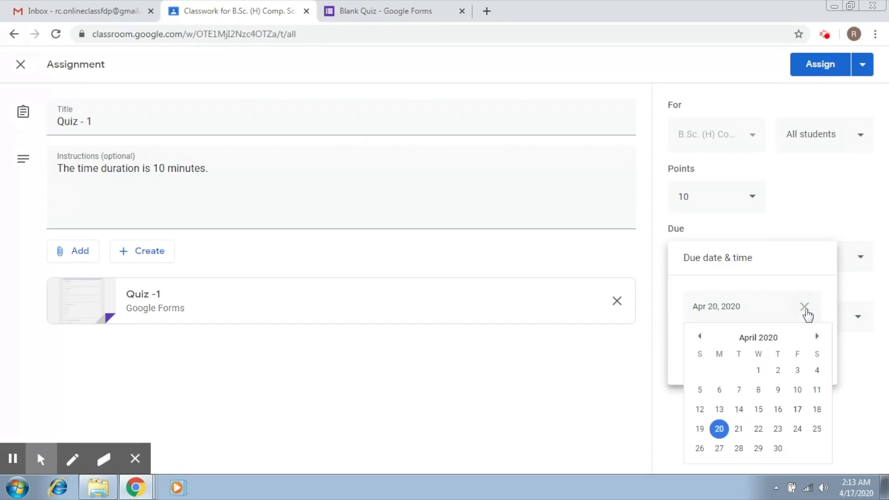
click(798, 412)
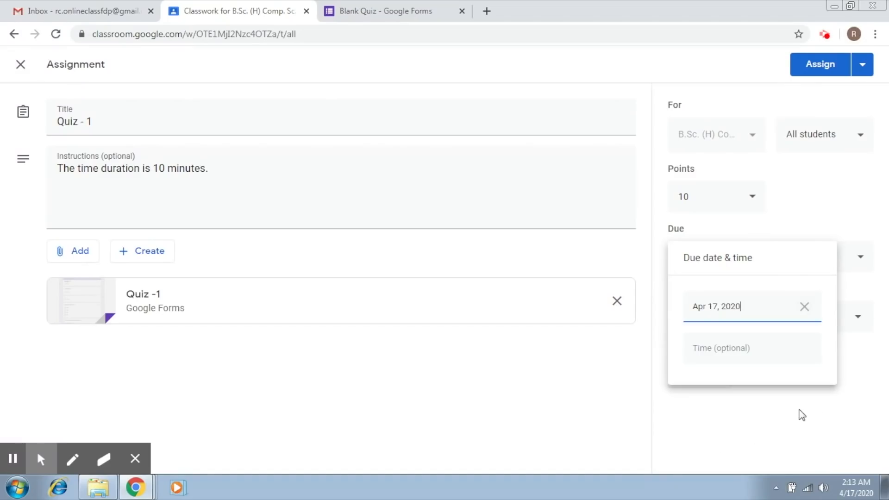
click(725, 355)
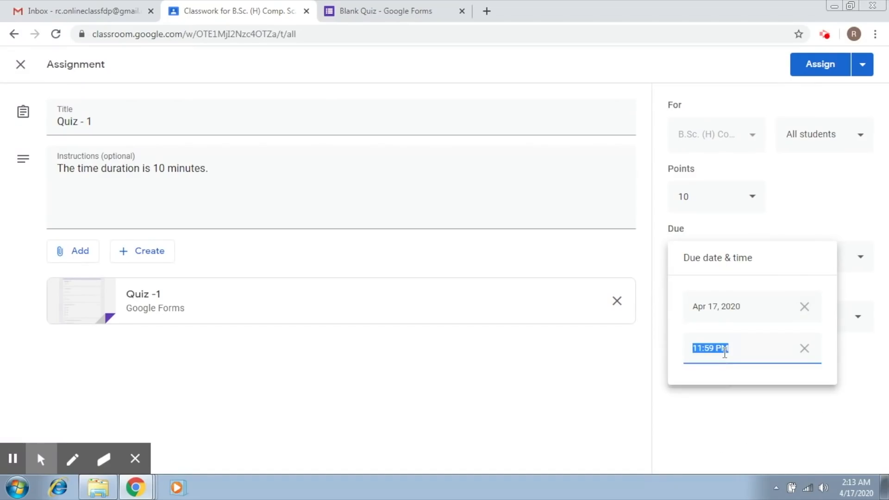
text(2:25 AM)
click(643, 394)
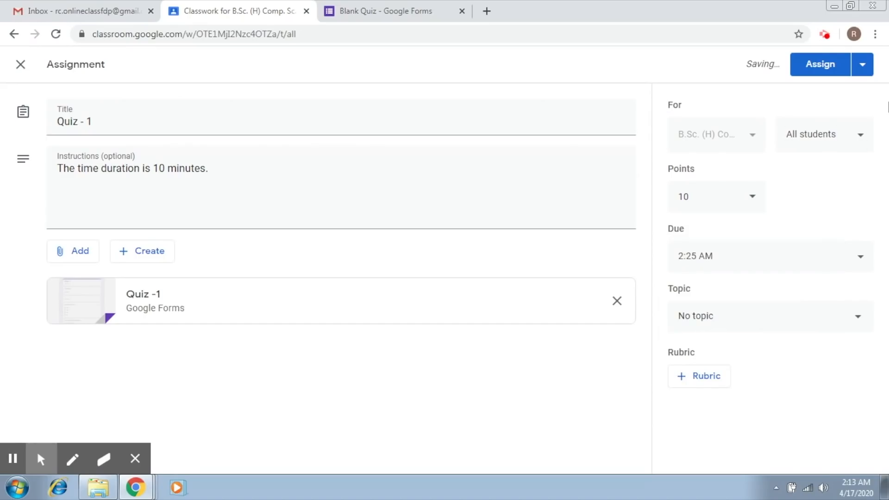
click(72, 458)
mouse_move(870, 51)
mouse_down()
mouse_move(875, 80)
mouse_move(865, 45)
mouse_up()
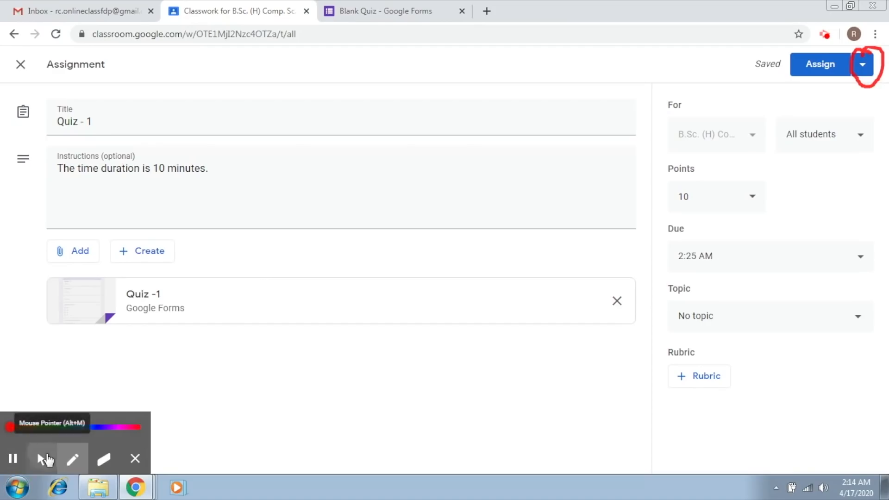
click(41, 458)
Schedule the Quiz - 1 assignment to be posted on Apr 17, 2020 at 2:15 AM
click(862, 64)
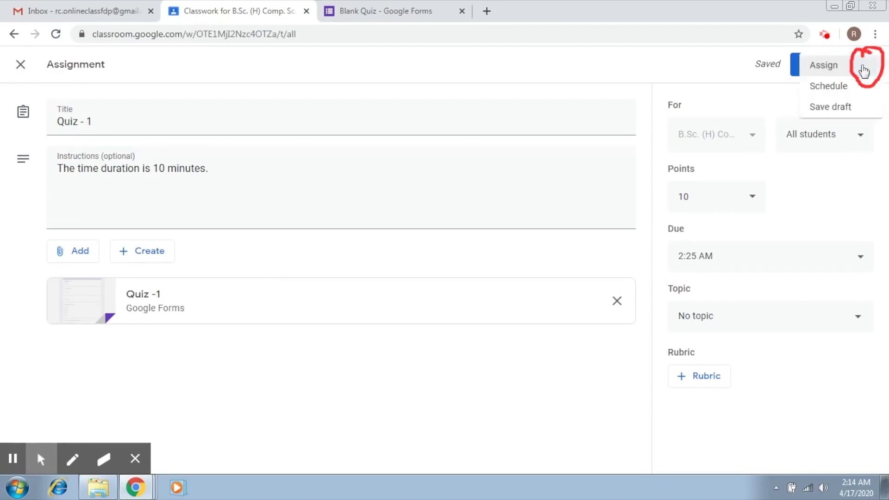
click(837, 89)
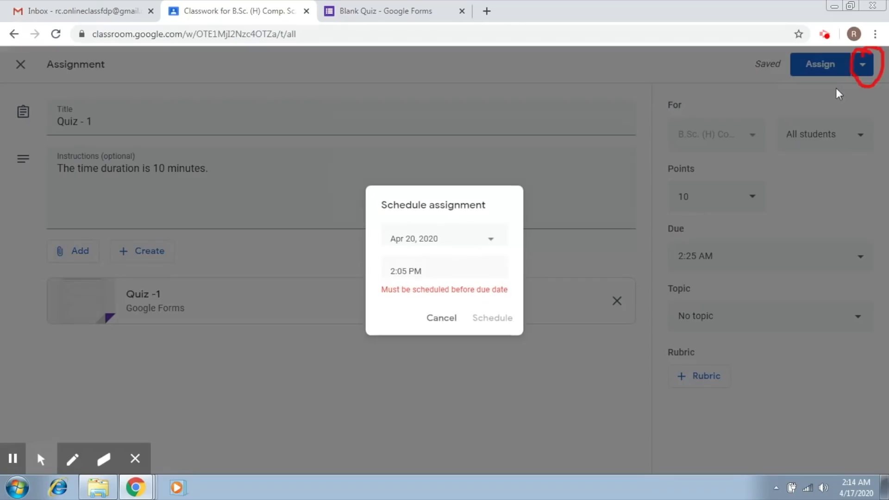
click(495, 238)
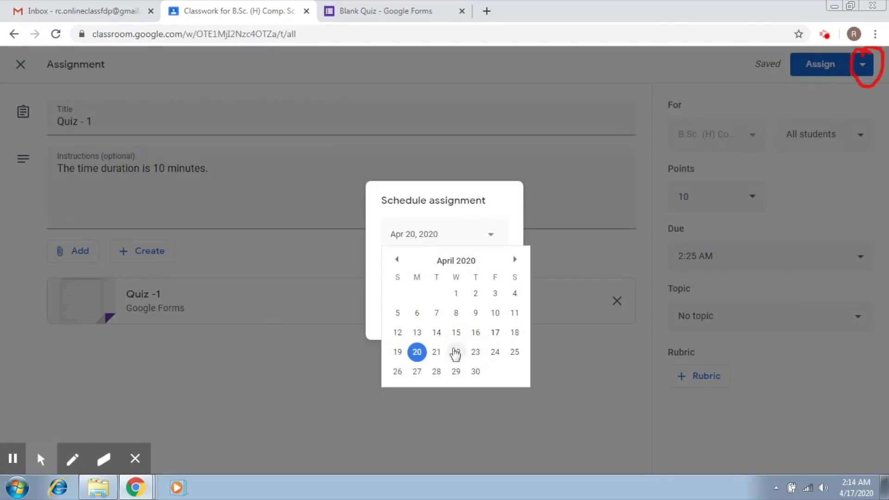
click(494, 333)
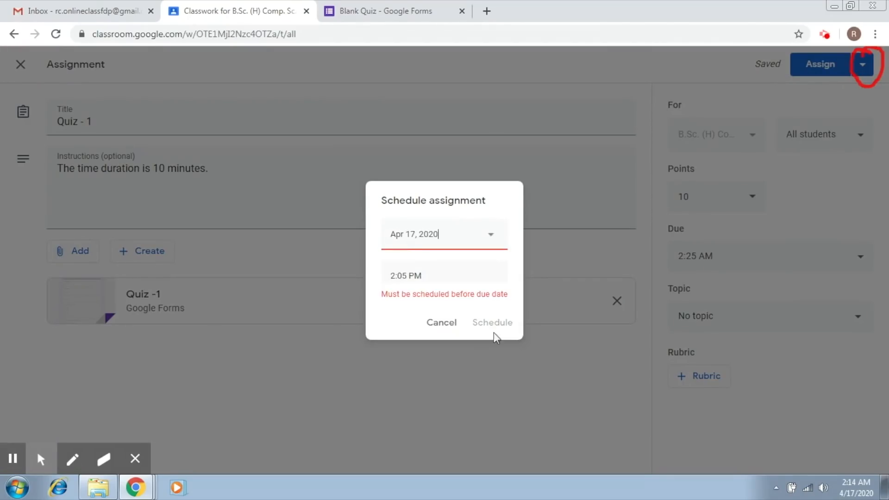
click(406, 277)
text(2:1)
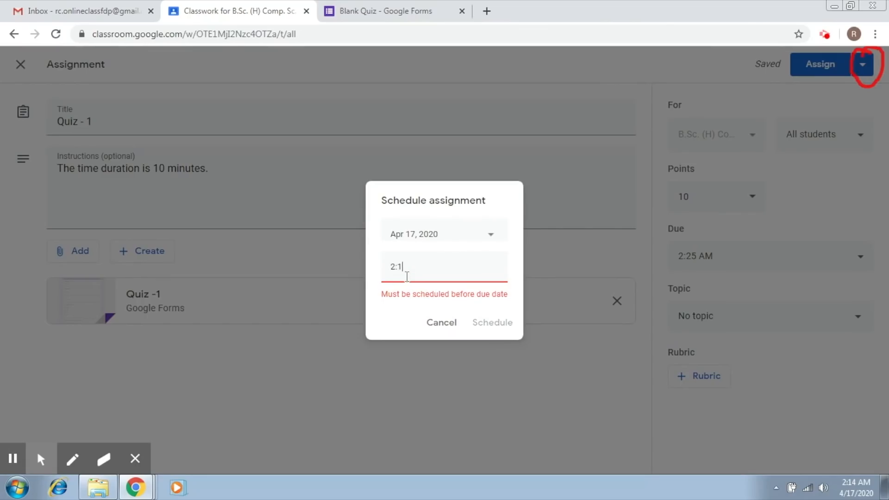
text(5 AM)
click(481, 322)
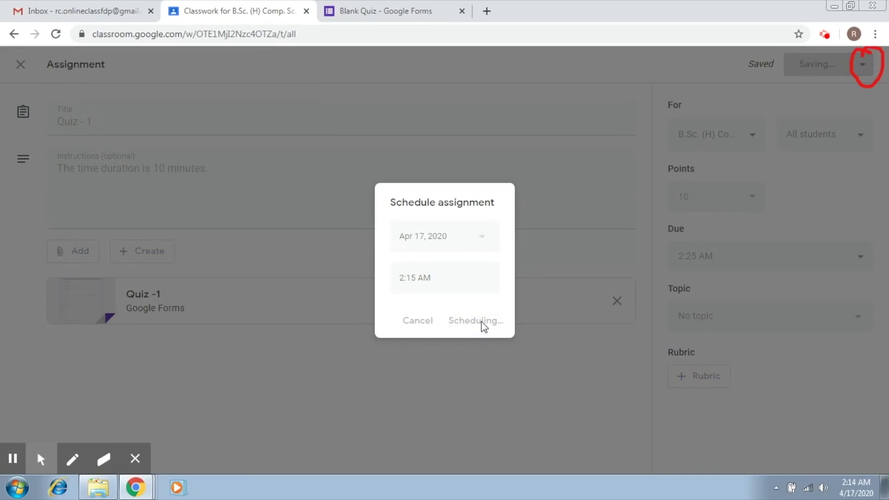